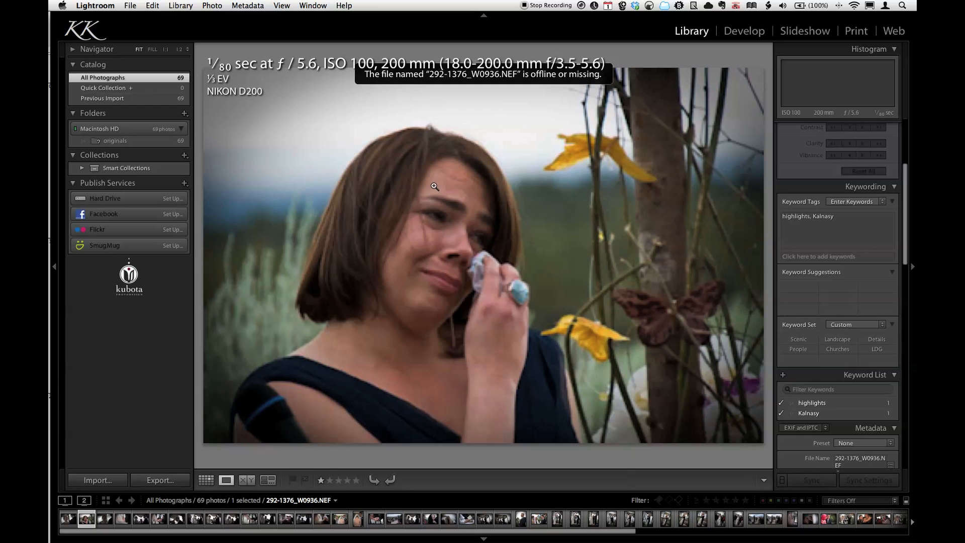
Step: Return to the photo grid, open the library view options, and look over the Loupe View settings before returning to Grid View
{"action": "key", "text": "g"}
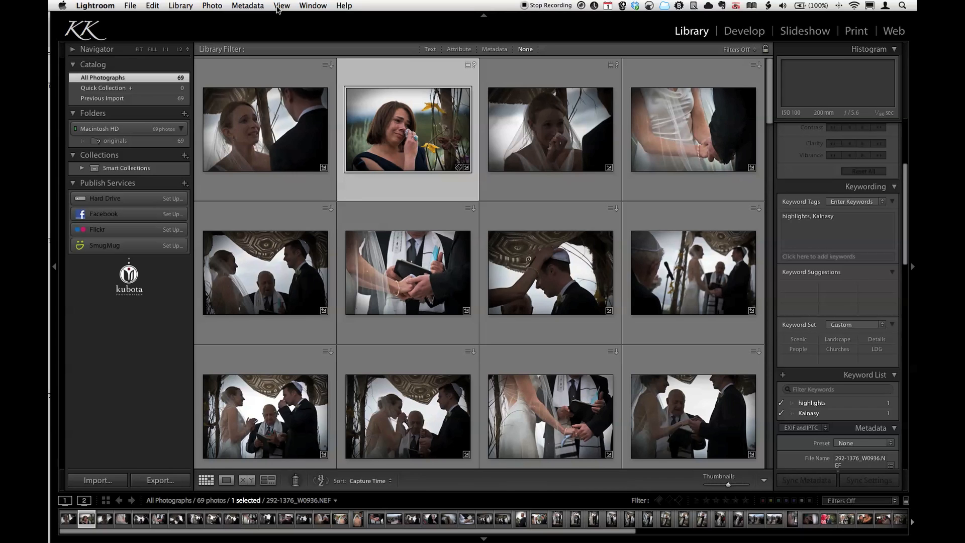
{"action": "left_click", "coordinate": [281, 5]}
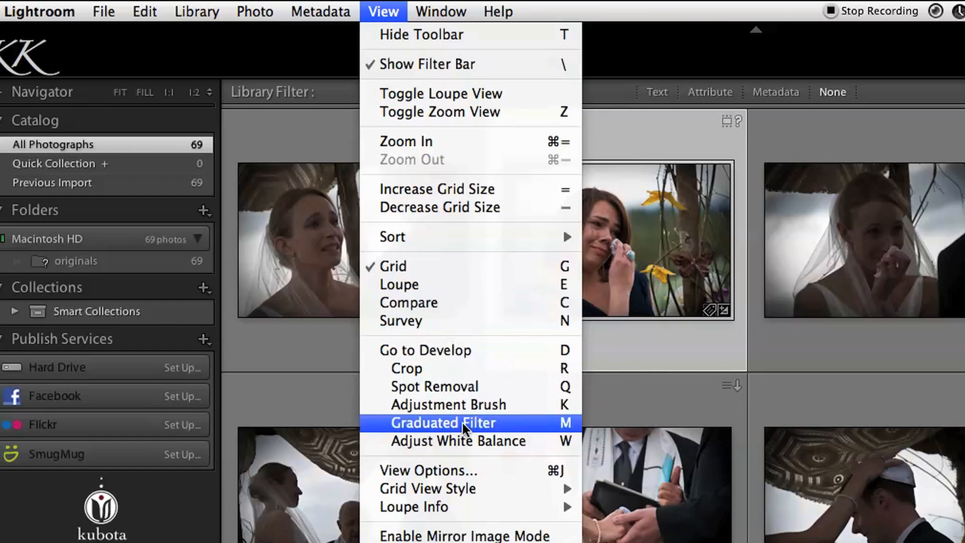
{"action": "left_click", "coordinate": [522, 475]}
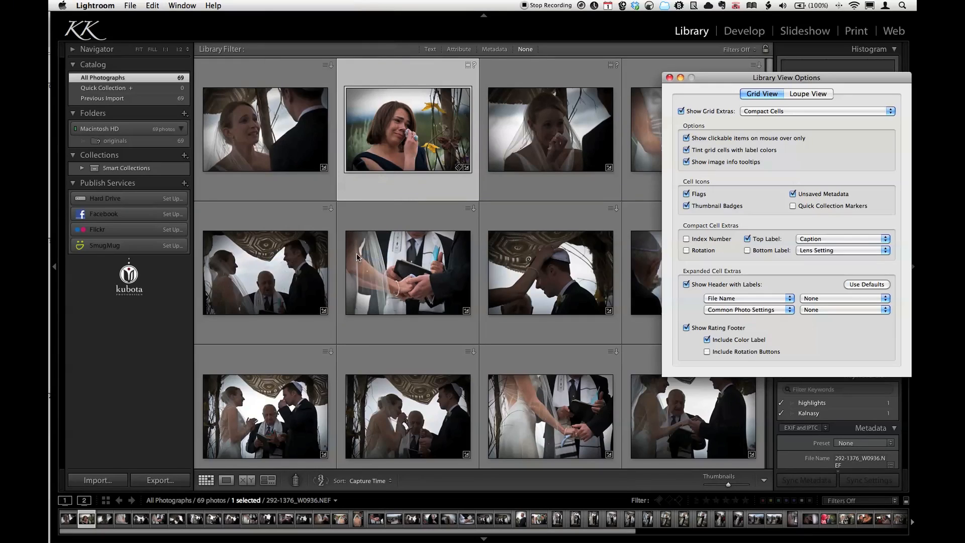
{"action": "left_click_drag", "start_coordinate": [788, 78], "coordinate": [590, 50]}
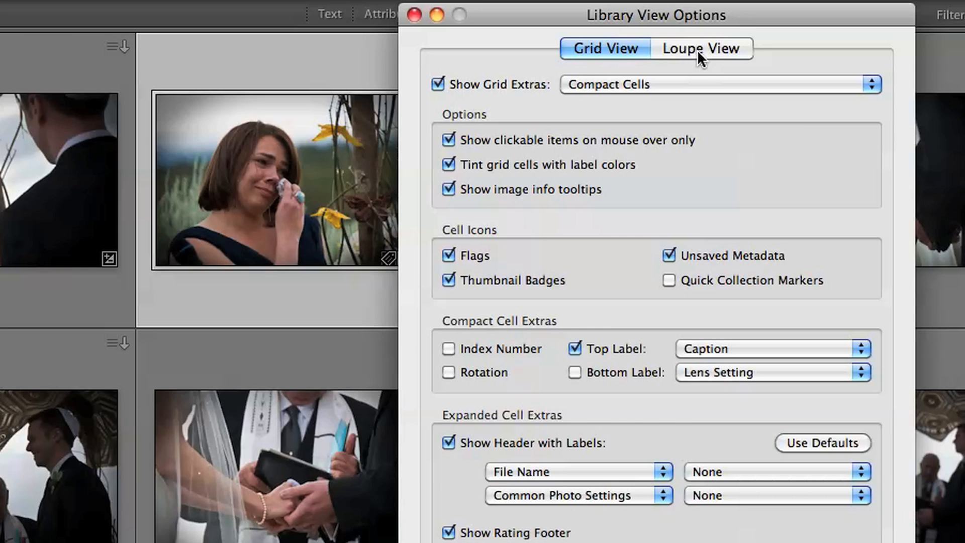
{"action": "left_click", "coordinate": [608, 67]}
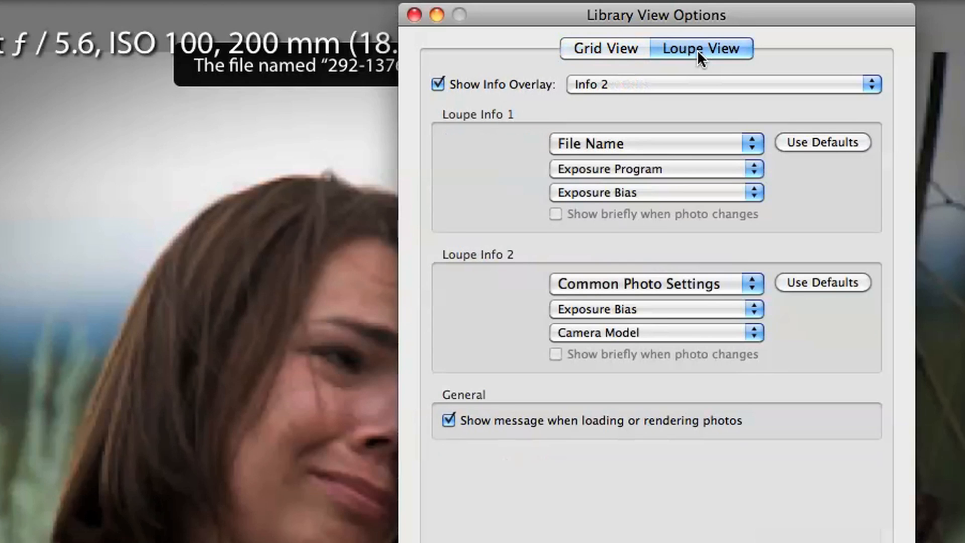
{"action": "left_click", "coordinate": [630, 44]}
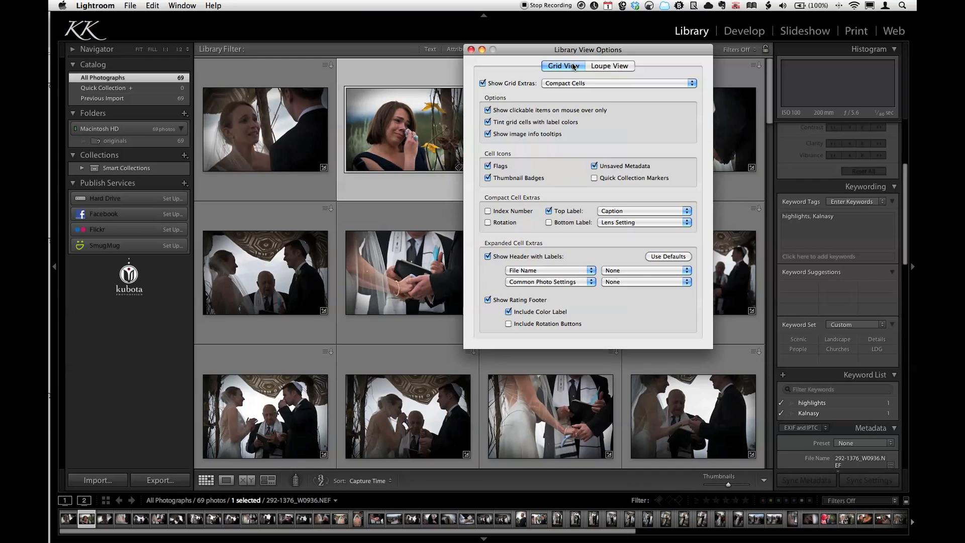
Step: Set the grid extras to Expanded Cells in the Grid View options
{"action": "left_click_drag", "start_coordinate": [553, 50], "coordinate": [595, 34]}
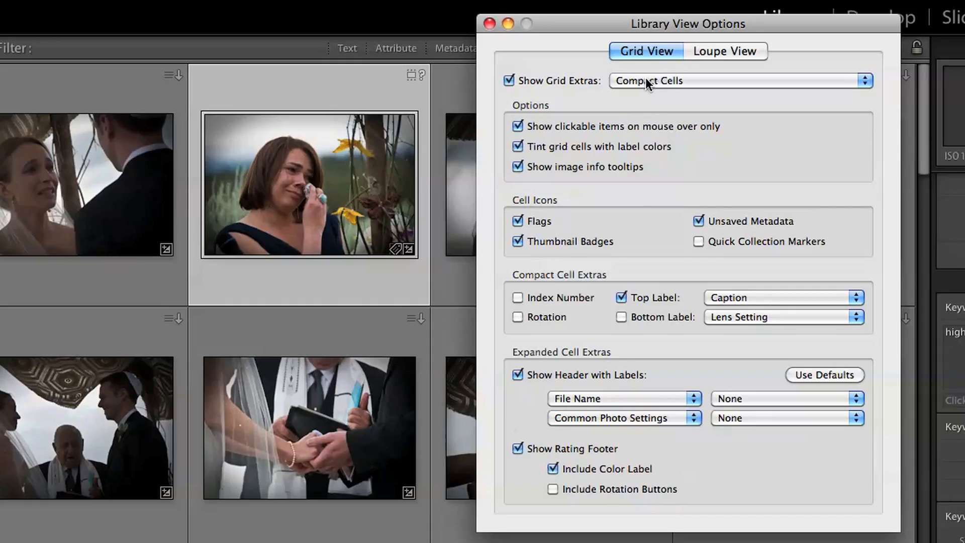
{"action": "left_click", "coordinate": [646, 81]}
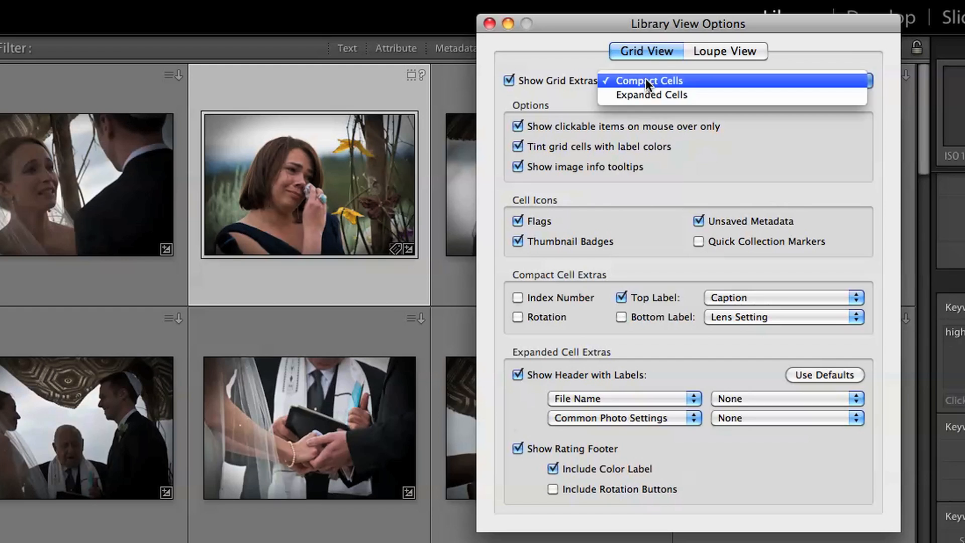
{"action": "left_click", "coordinate": [734, 95]}
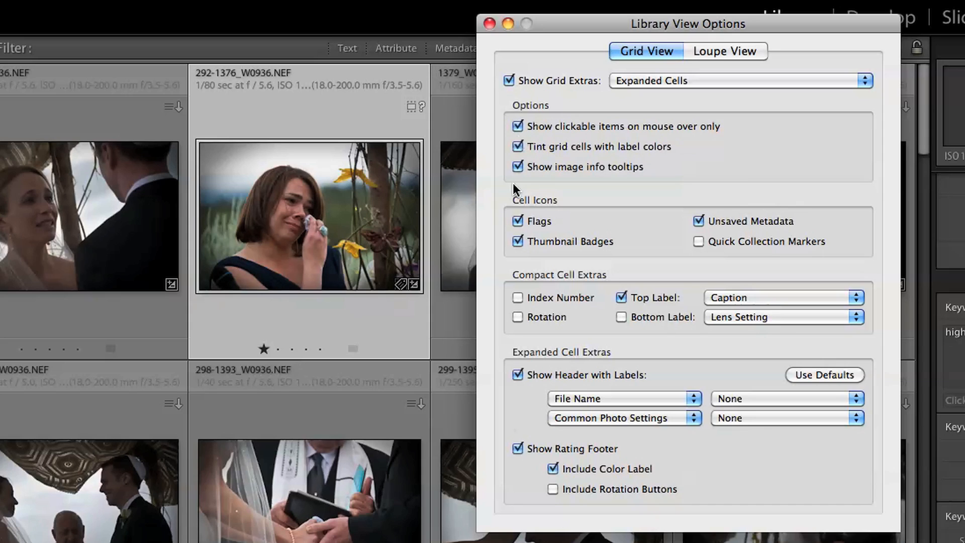
{"action": "left_click", "coordinate": [699, 241]}
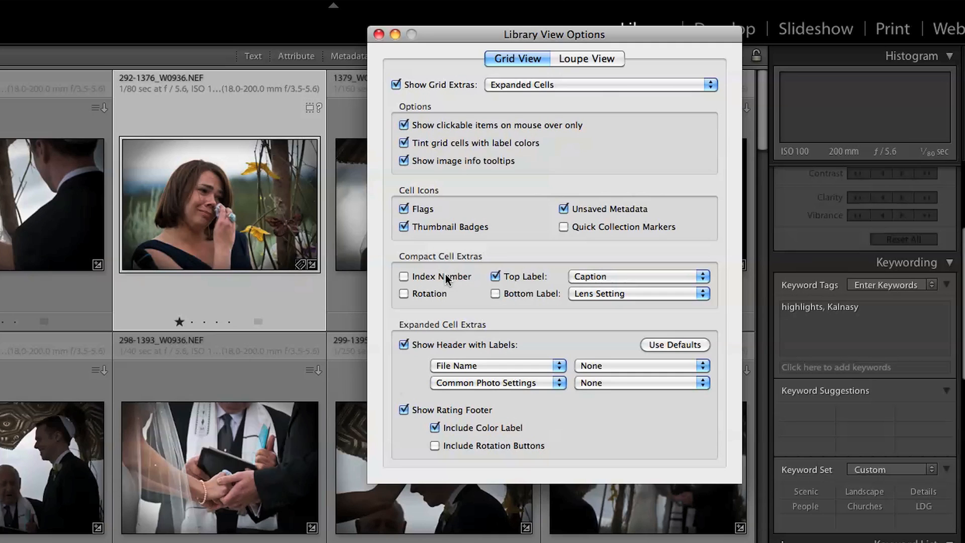
{"action": "left_click", "coordinate": [505, 79]}
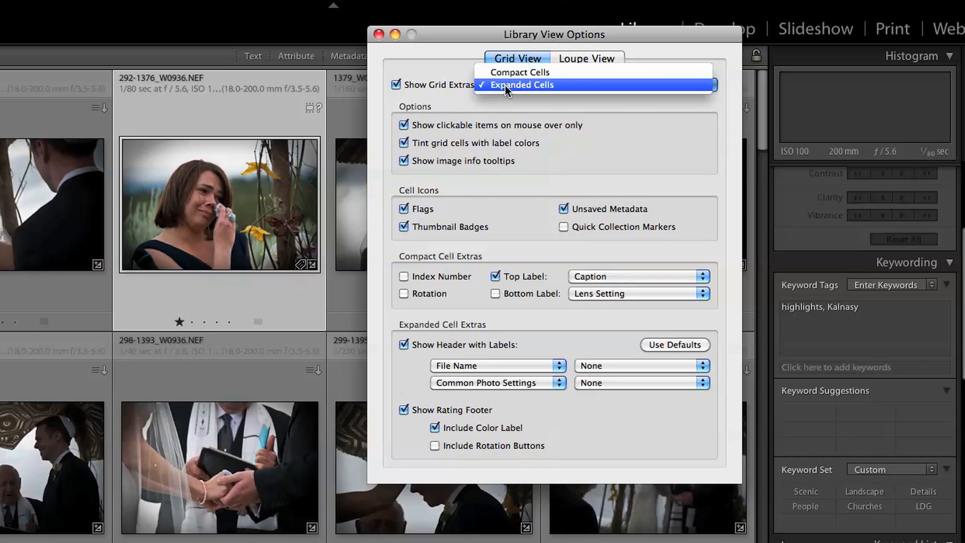
{"action": "left_click", "coordinate": [505, 86]}
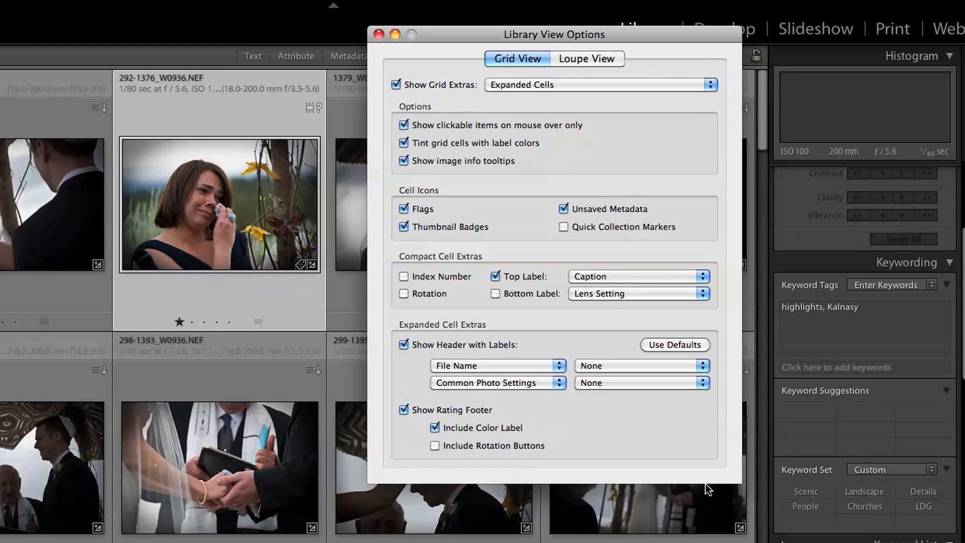
Step: Set the two expanded cell header labels to Capture Date/Time and Camera Model
{"action": "left_click", "coordinate": [496, 366]}
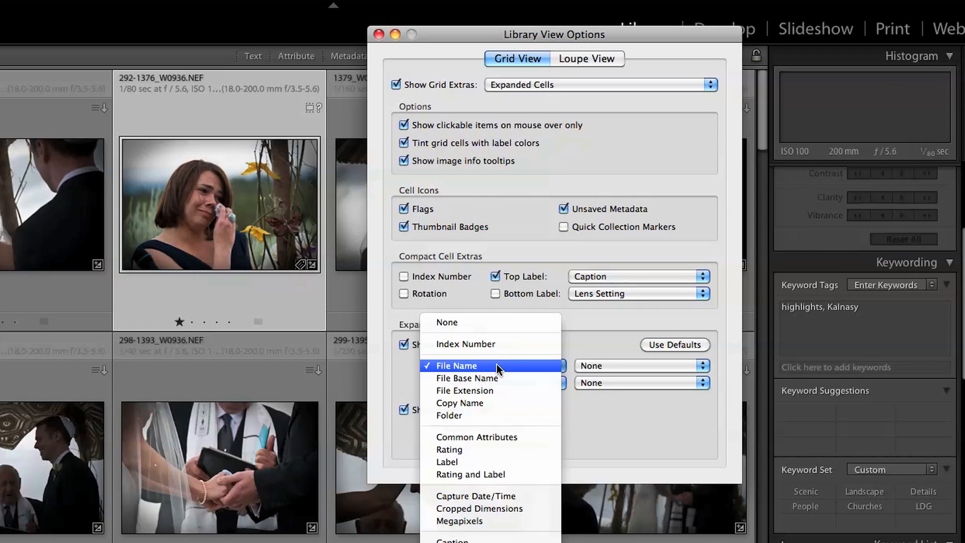
{"action": "left_click", "coordinate": [507, 497]}
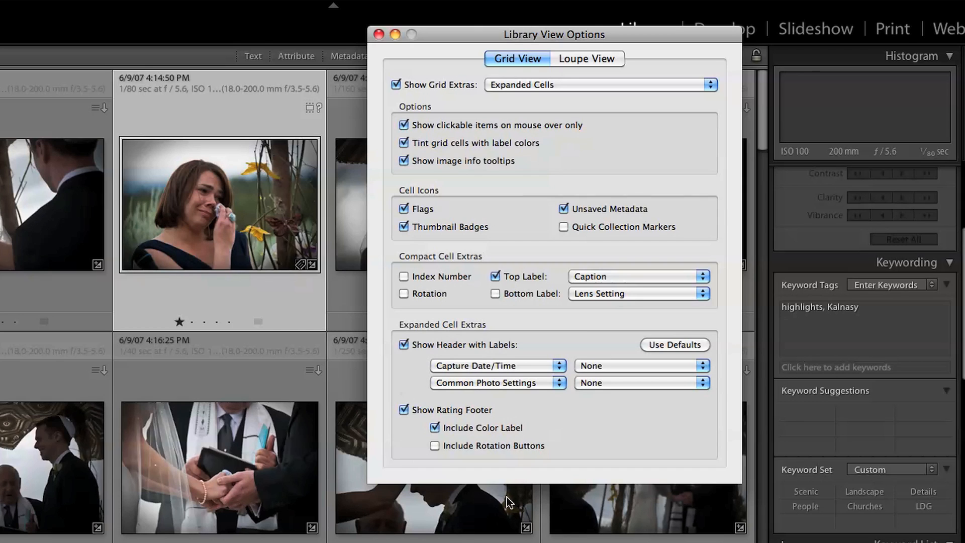
{"action": "left_click", "coordinate": [461, 384]}
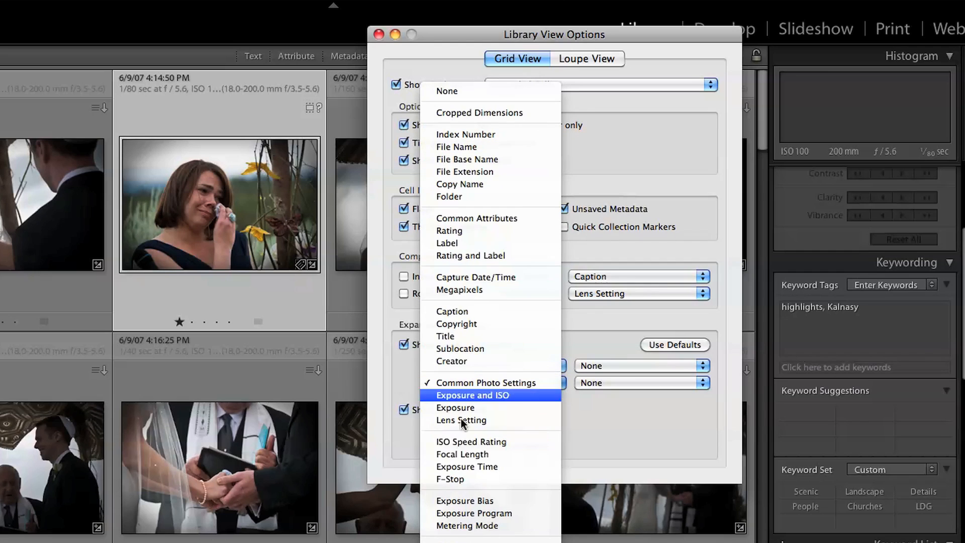
{"action": "key", "text": "Escape"}
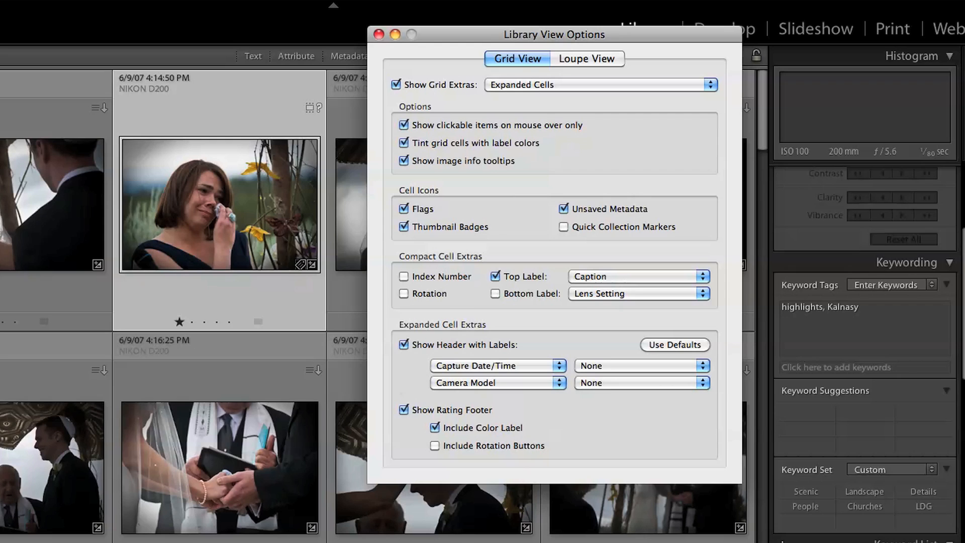
Step: Try Camera Serial Number as the second header label, and return it to Camera Model
{"action": "left_click", "coordinate": [506, 384]}
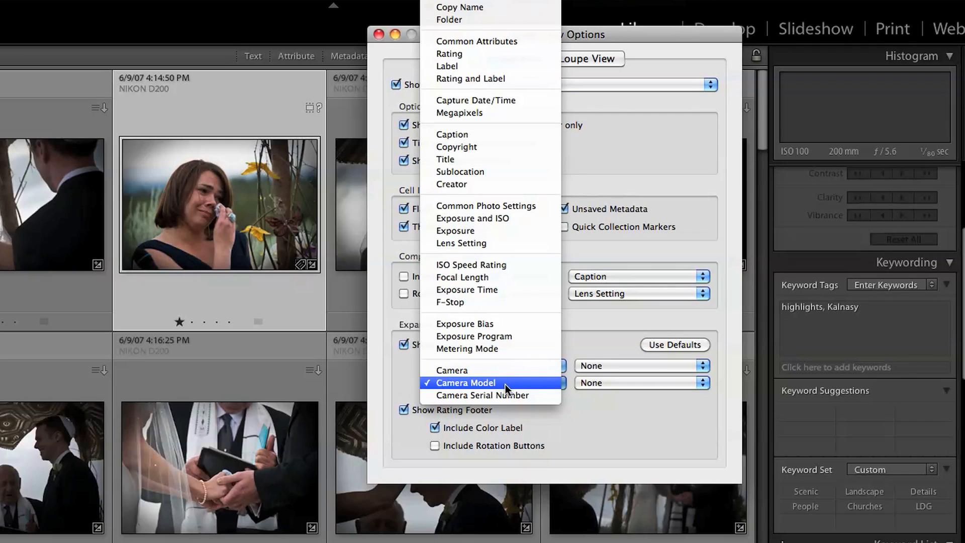
{"action": "left_click", "coordinate": [507, 397]}
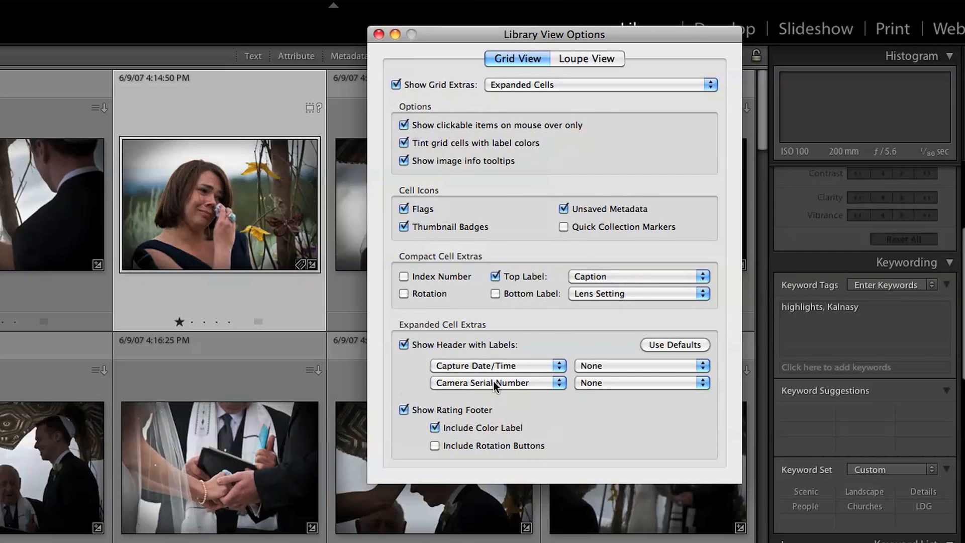
{"action": "left_click", "coordinate": [494, 383]}
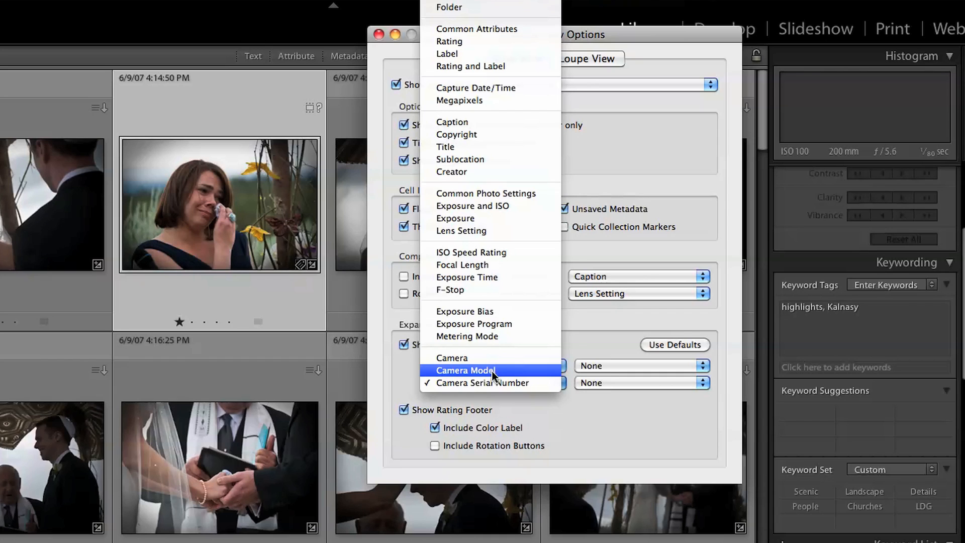
{"action": "left_click", "coordinate": [493, 371]}
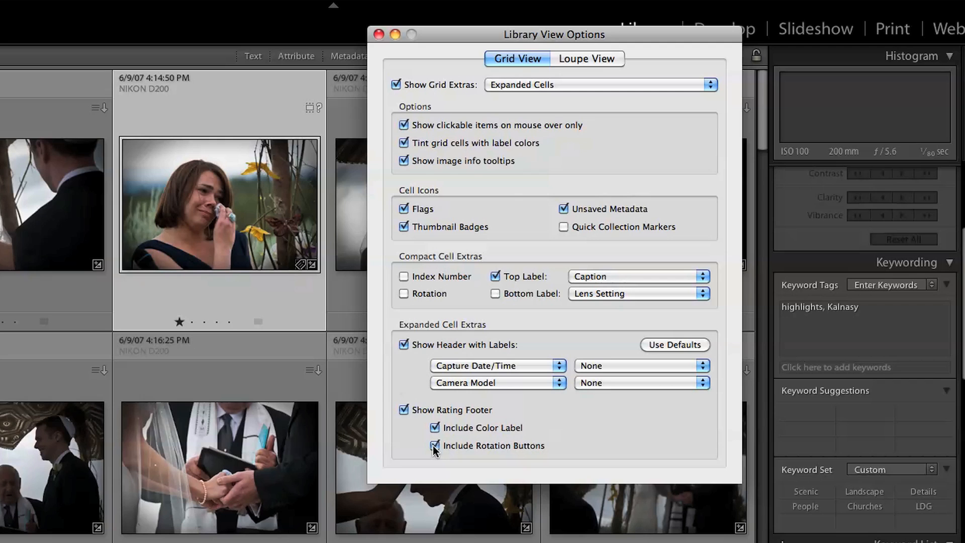
{"action": "left_click_drag", "start_coordinate": [531, 31], "coordinate": [643, 28]}
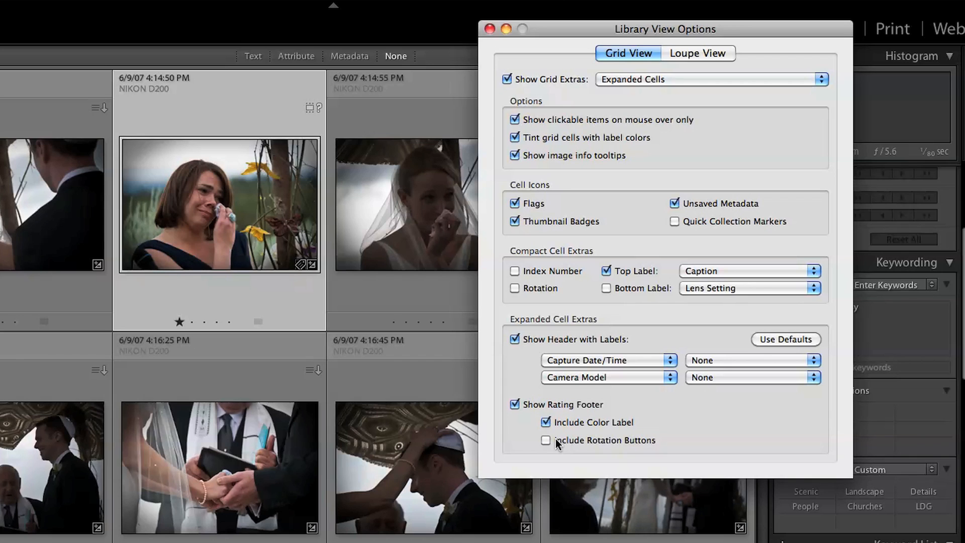
{"action": "left_click_drag", "start_coordinate": [644, 27], "coordinate": [569, 16]}
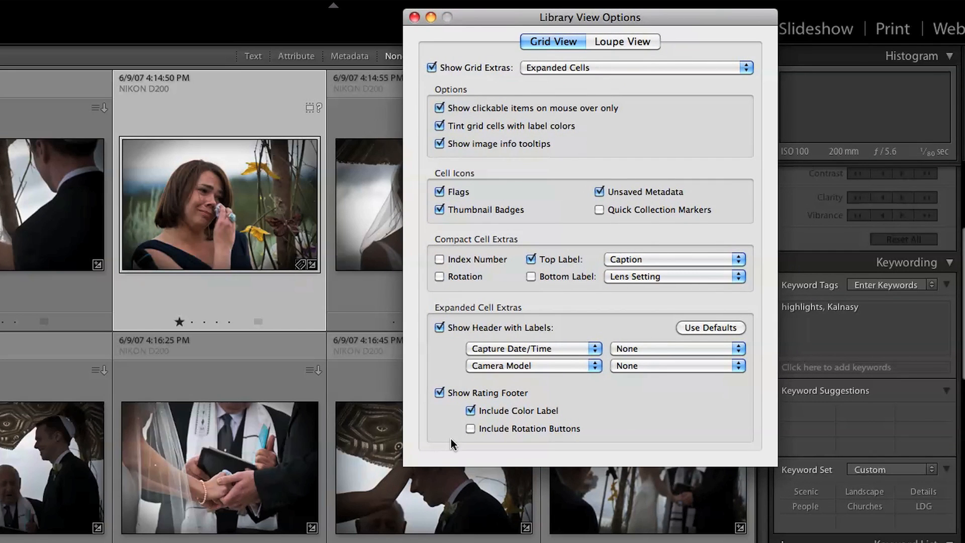
{"action": "left_click", "coordinate": [484, 349]}
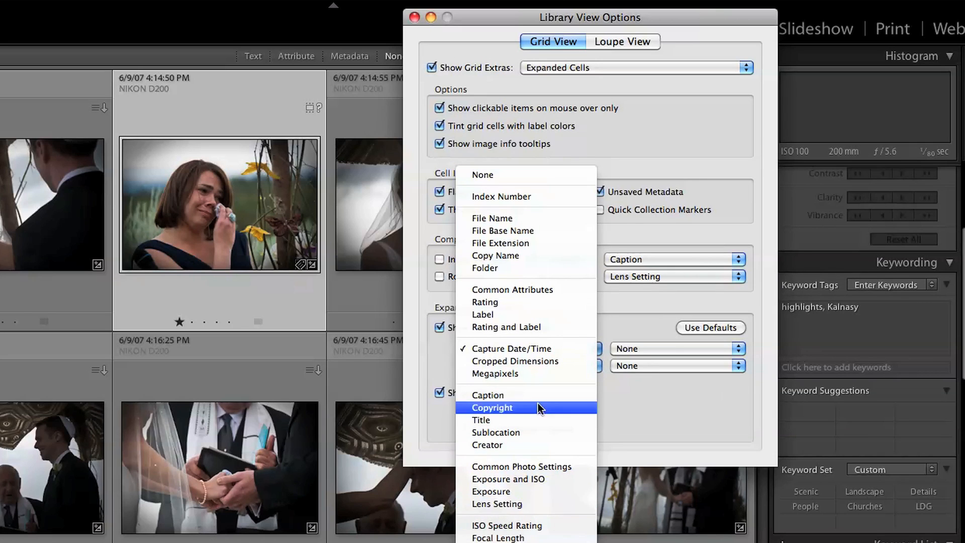
{"action": "left_click", "coordinate": [659, 416]}
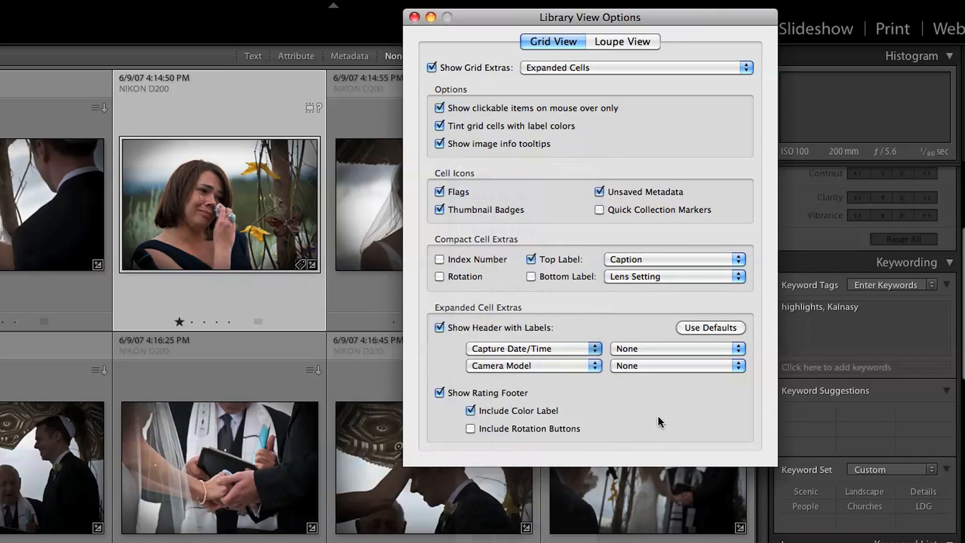
Step: Switch the second header label to Common Photo Settings and back to Camera Model
{"action": "left_click", "coordinate": [581, 364]}
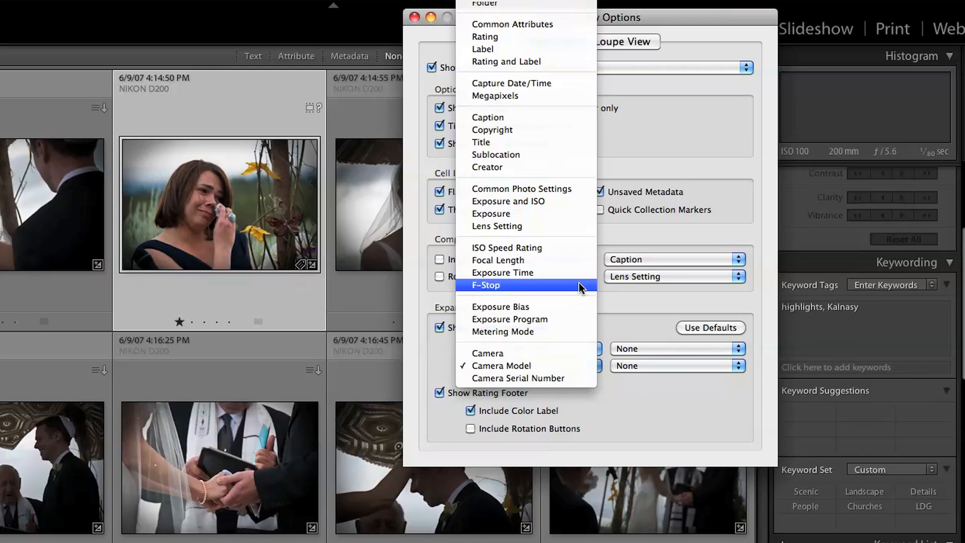
{"action": "left_click", "coordinate": [561, 188]}
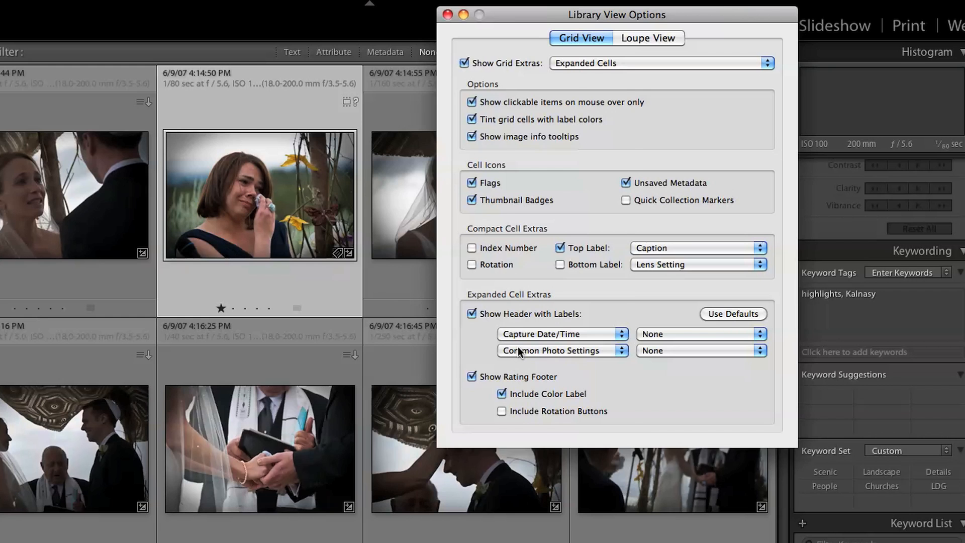
{"action": "left_click", "coordinate": [587, 254]}
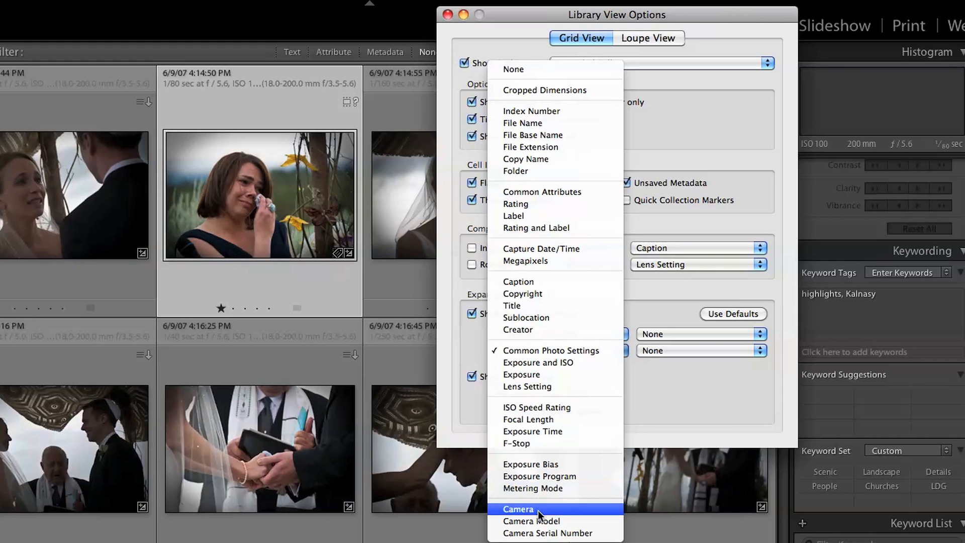
{"action": "left_click", "coordinate": [539, 523]}
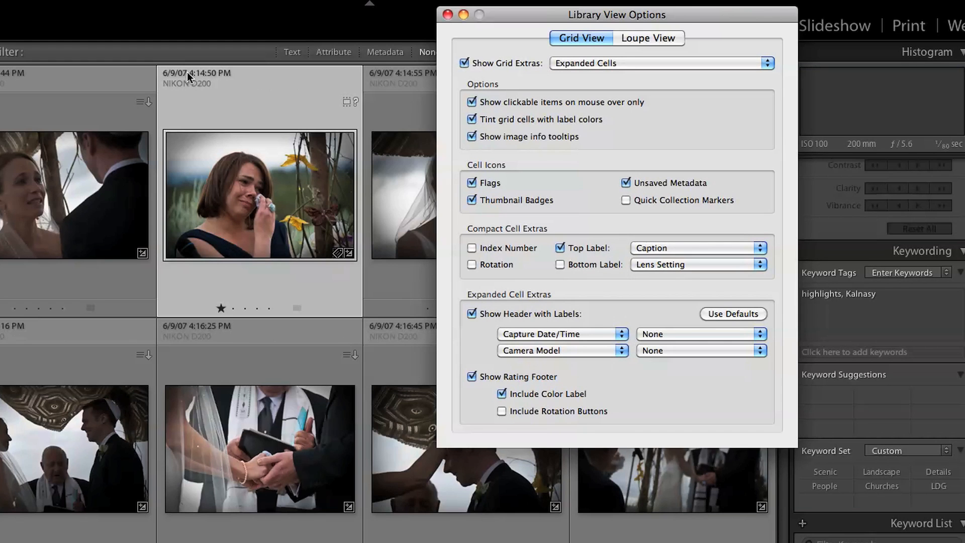
Step: Close the view options and show the Metadata columns of the library filter
{"action": "left_click", "coordinate": [447, 16]}
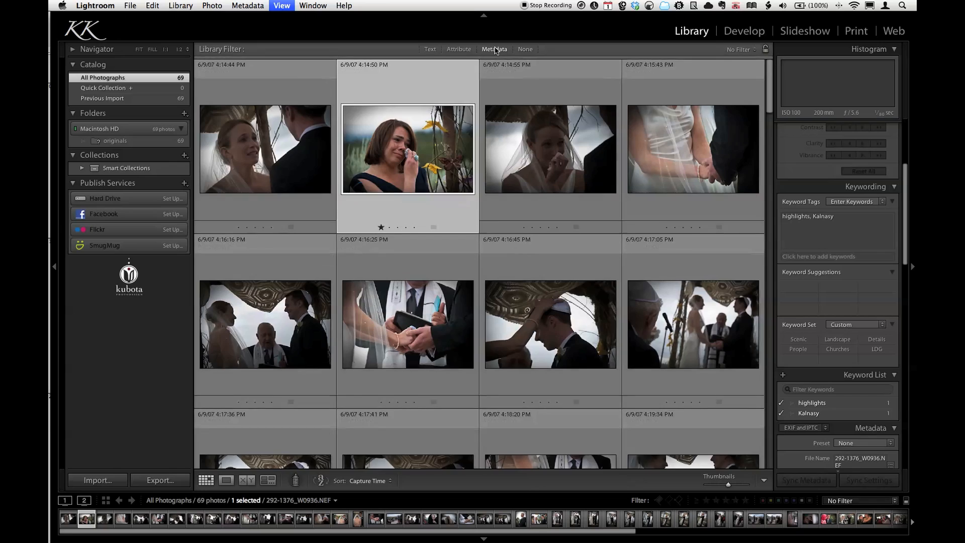
{"action": "left_click", "coordinate": [466, 65]}
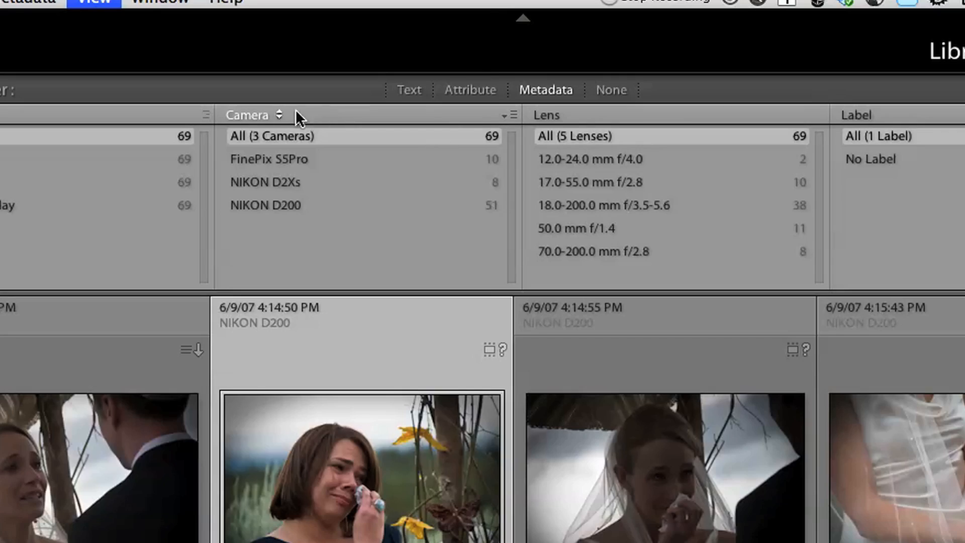
Step: Try Camera Serial Number as the criterion of the Camera filter column, and restore it to Camera
{"action": "left_click", "coordinate": [263, 113]}
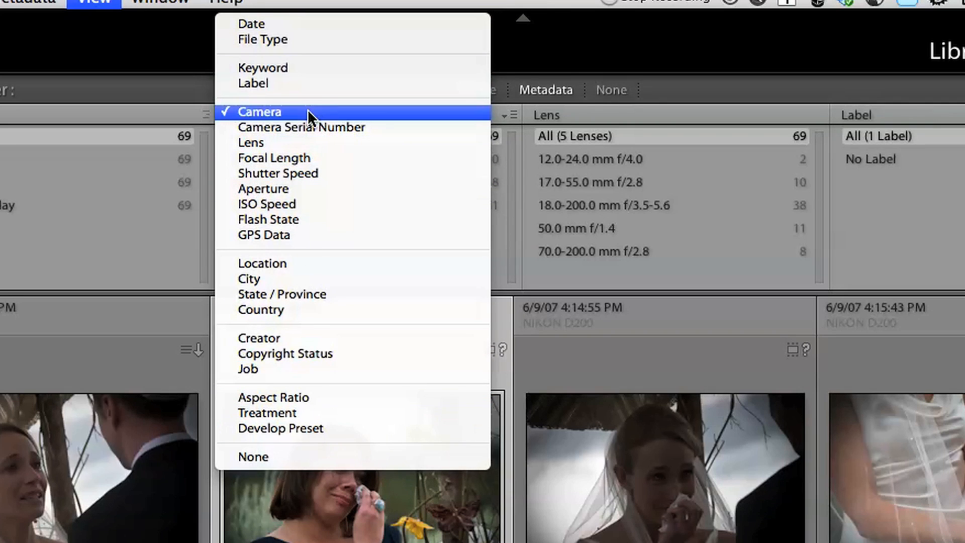
{"action": "left_click", "coordinate": [308, 126]}
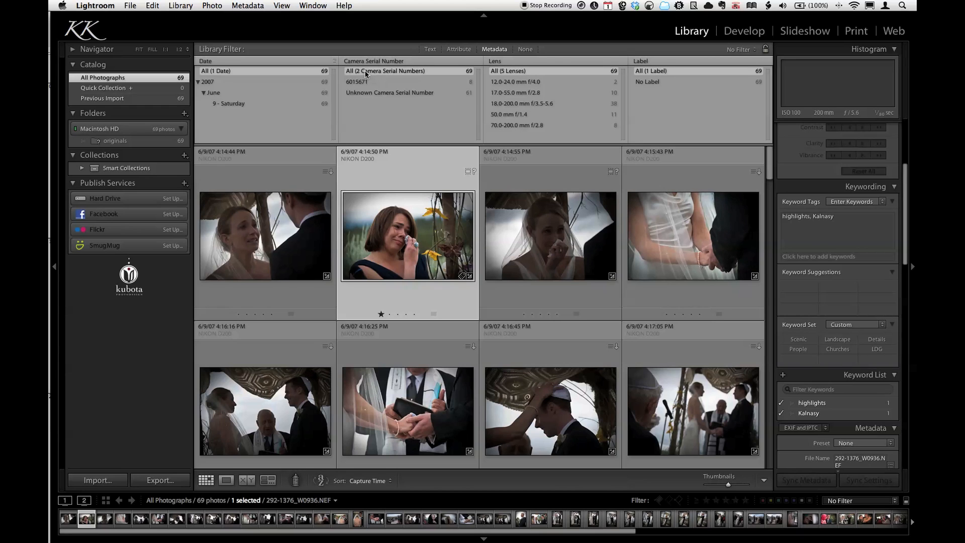
{"action": "left_click", "coordinate": [360, 64]}
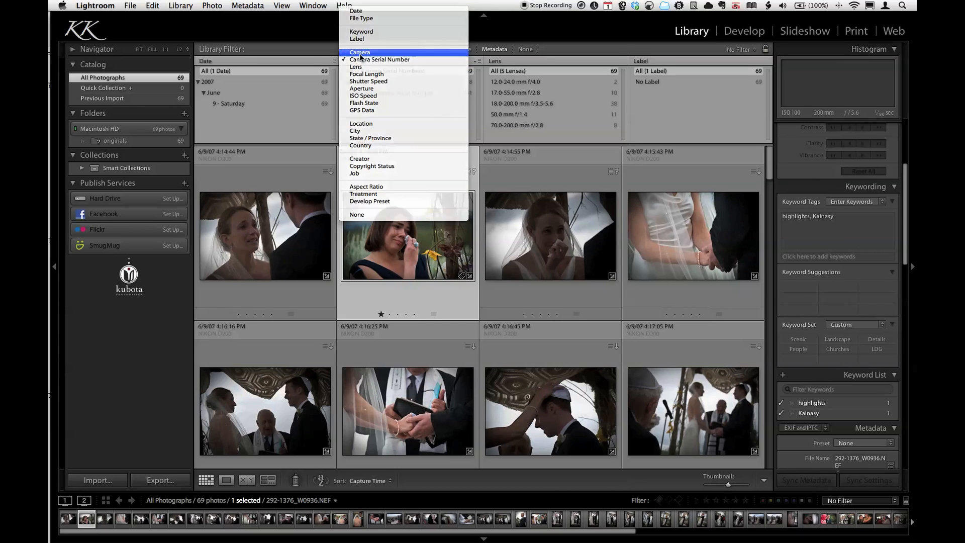
{"action": "left_click", "coordinate": [361, 57]}
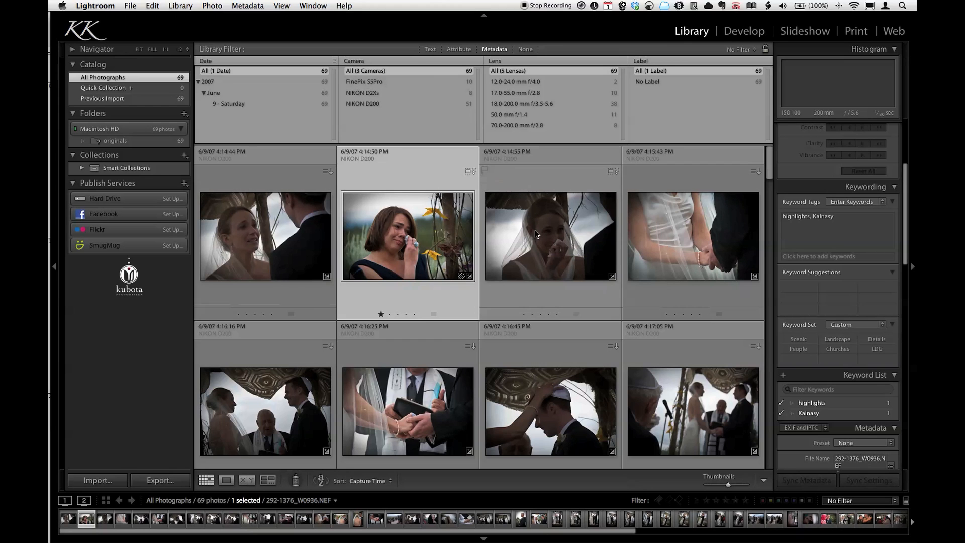
Step: Find the first photo of the couple kissing under the canopy, captured at 4:26:52 PM, and select it to check its camera model
{"action": "scroll", "coordinate": [536, 234], "scroll_direction": "down", "scroll_amount": 10}
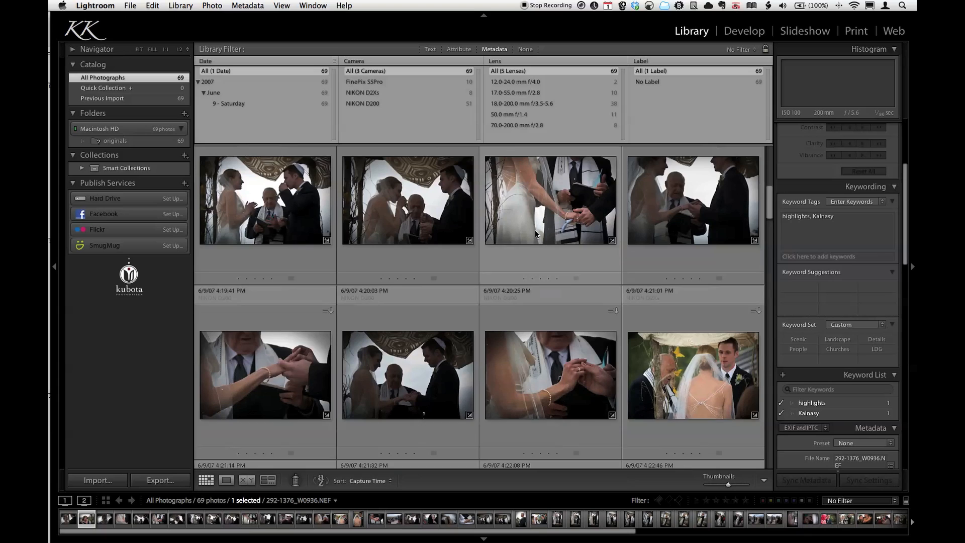
{"action": "scroll", "coordinate": [536, 233], "scroll_direction": "down", "scroll_amount": 4}
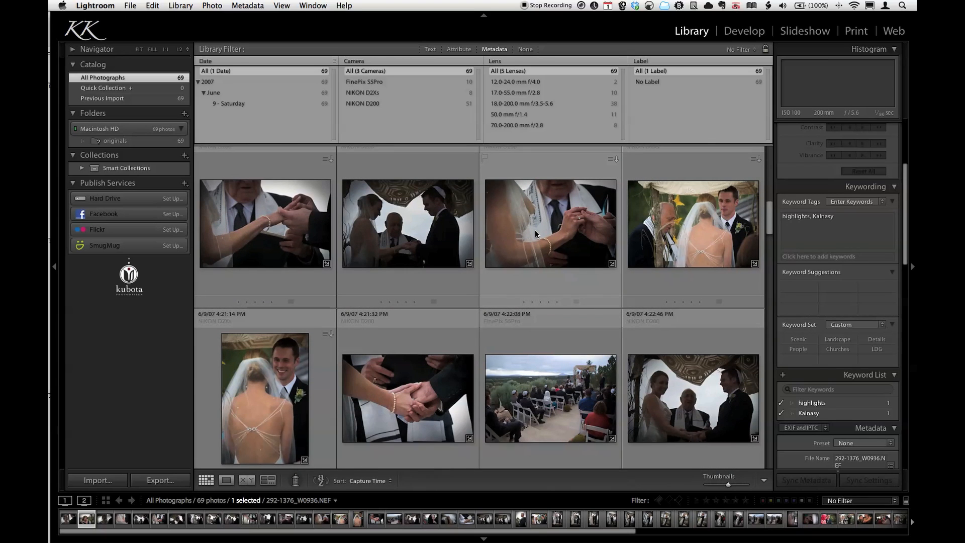
{"action": "scroll", "coordinate": [535, 233], "scroll_direction": "down", "scroll_amount": 2}
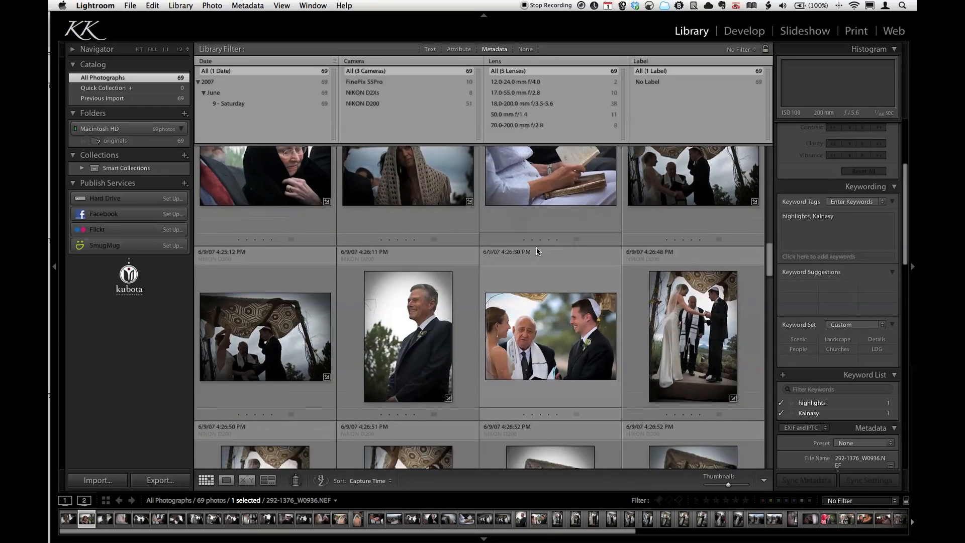
{"action": "scroll", "coordinate": [536, 247], "scroll_direction": "down", "scroll_amount": 5}
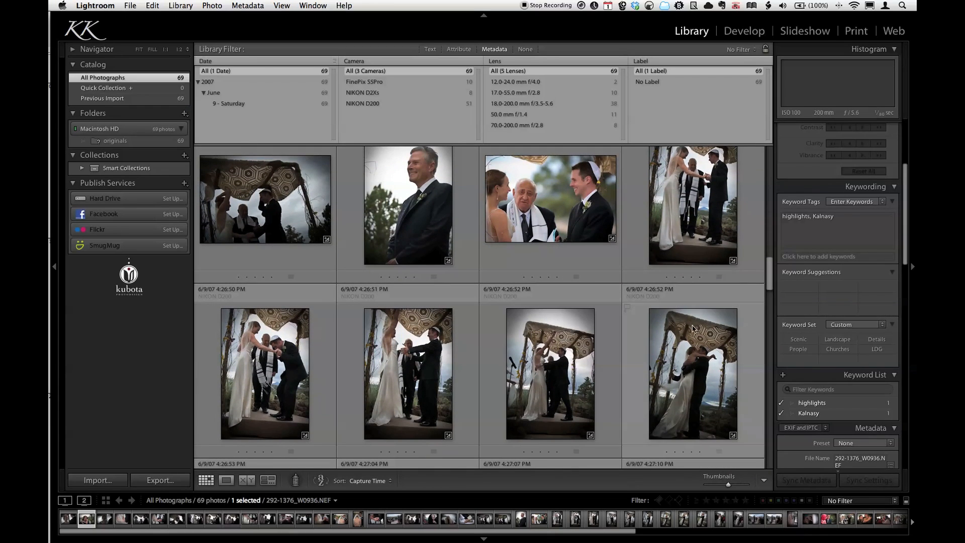
{"action": "left_click", "coordinate": [700, 340]}
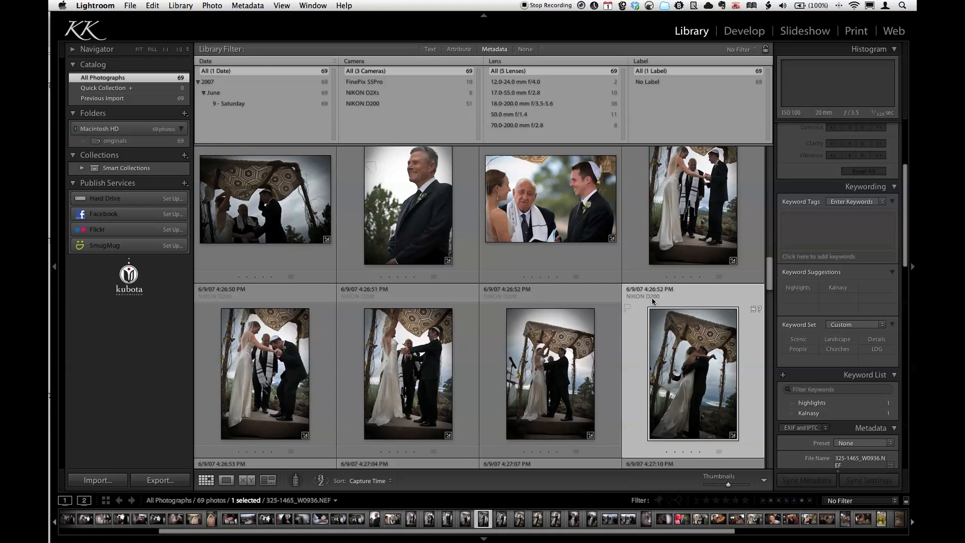
Step: Find the close-up of the couple's kiss captured at 4:31:53 PM and select it to compare its capture time and camera model
{"action": "scroll", "coordinate": [658, 301], "scroll_direction": "down", "scroll_amount": 3}
{"action": "scroll", "coordinate": [659, 300], "scroll_direction": "down", "scroll_amount": 5}
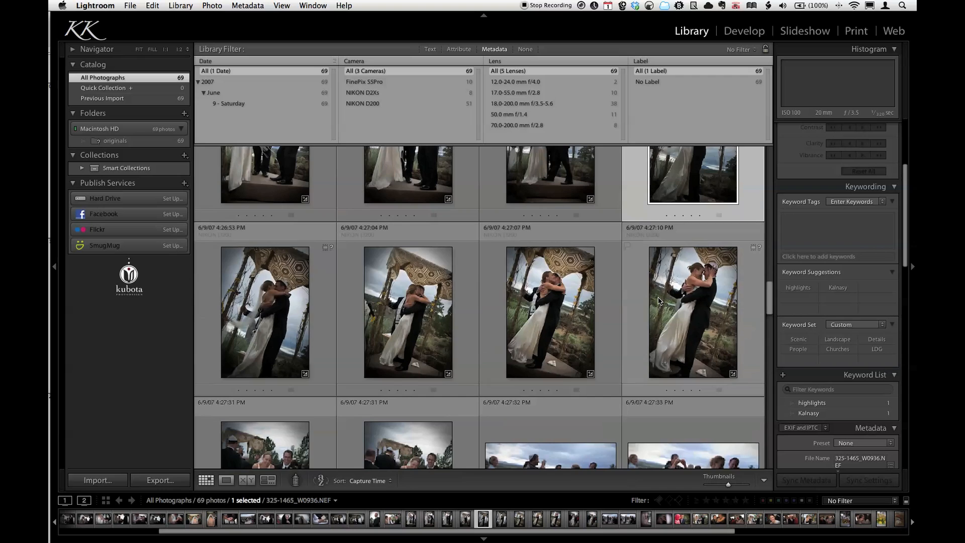
{"action": "scroll", "coordinate": [658, 300], "scroll_direction": "down", "scroll_amount": 5}
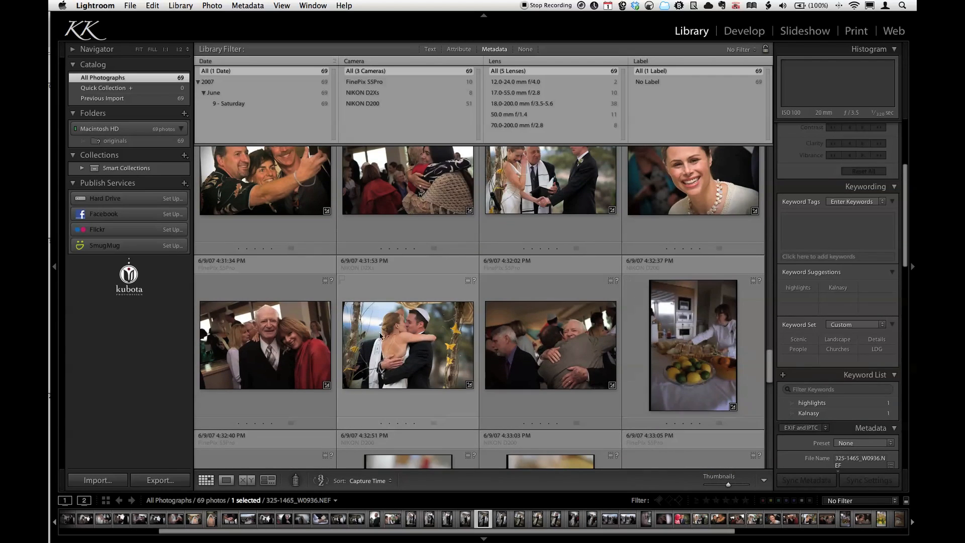
{"action": "left_click", "coordinate": [408, 337]}
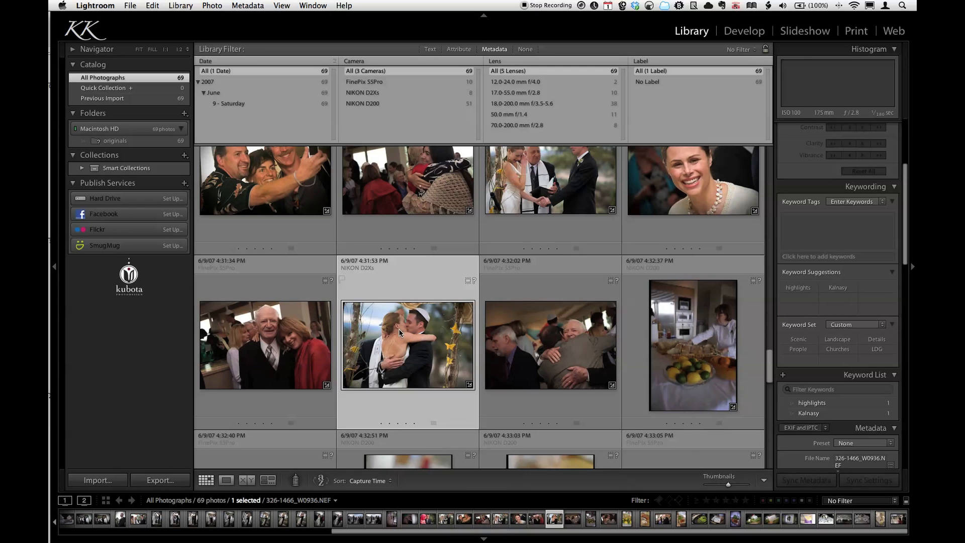
Step: Return to the canopy kiss photo captured at 4:26:52 PM with the NIKON D200 and select it as the reference
{"action": "scroll", "coordinate": [401, 330], "scroll_direction": "up", "scroll_amount": 8}
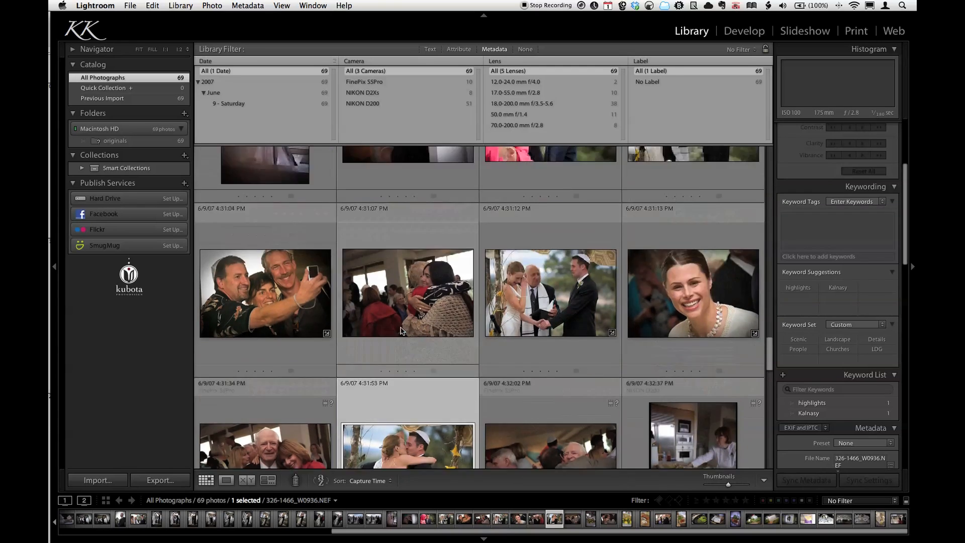
{"action": "scroll", "coordinate": [402, 331], "scroll_direction": "up", "scroll_amount": 6}
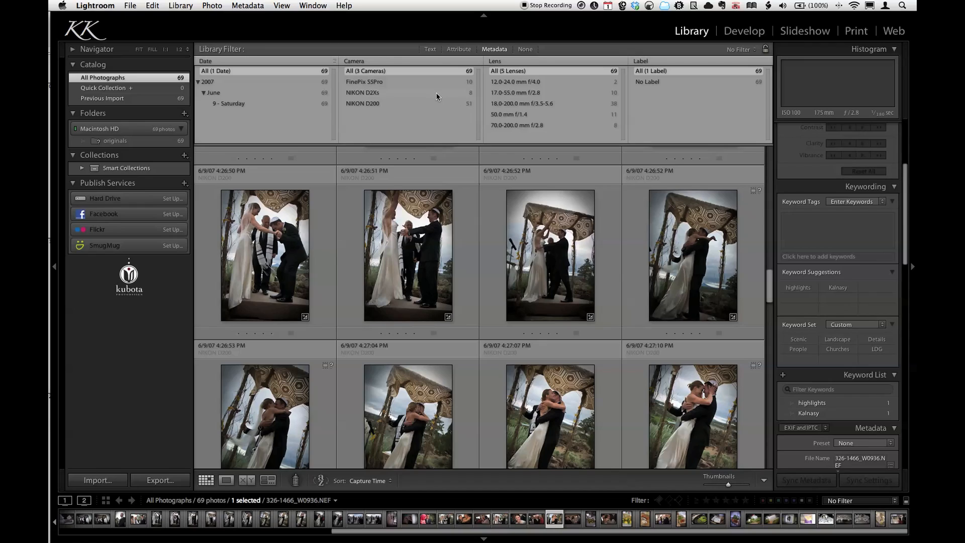
{"action": "scroll", "coordinate": [679, 241], "scroll_direction": "down", "scroll_amount": 5}
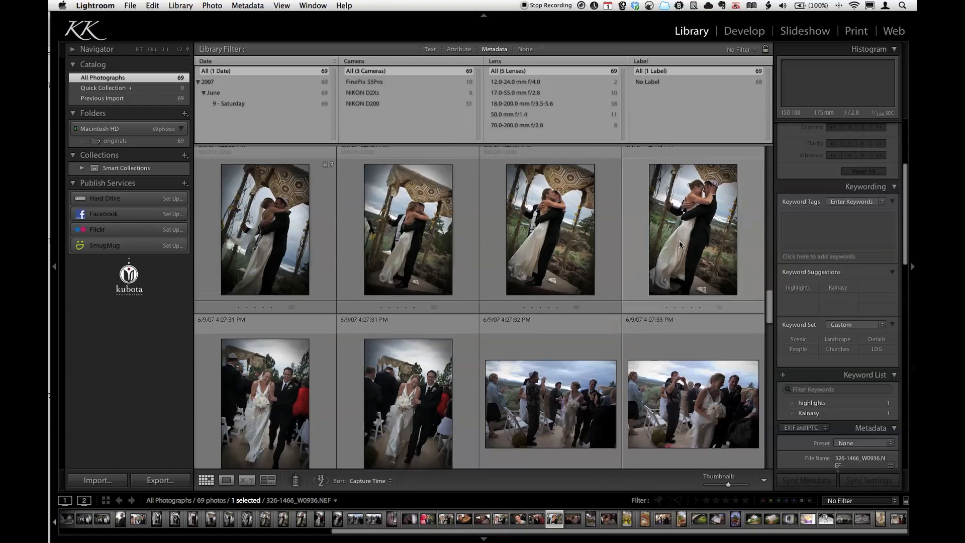
{"action": "scroll", "coordinate": [680, 244], "scroll_direction": "up", "scroll_amount": 4}
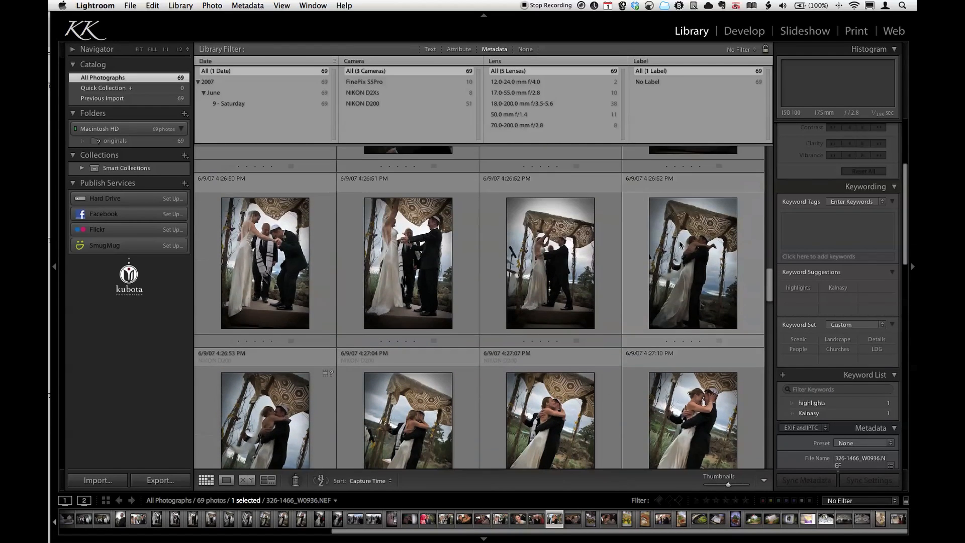
{"action": "left_click", "coordinate": [682, 242]}
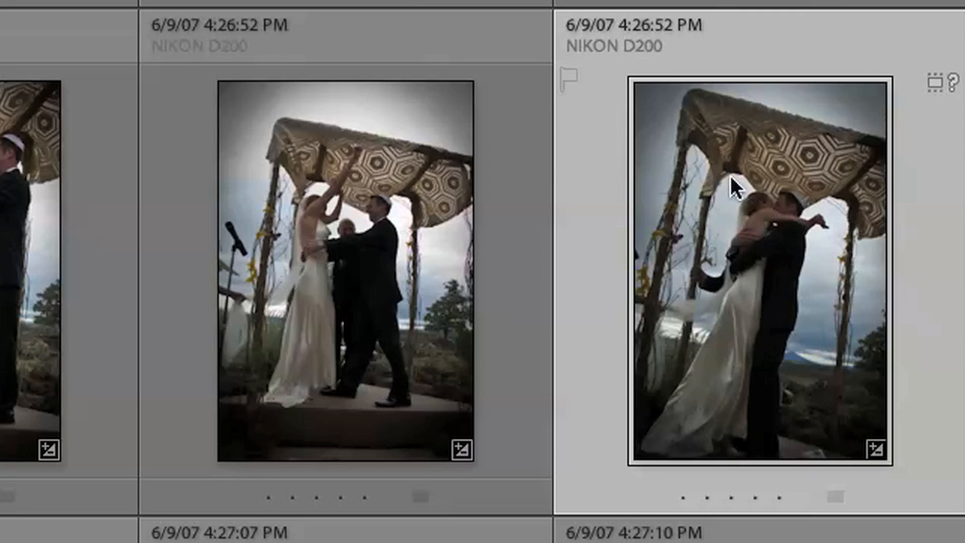